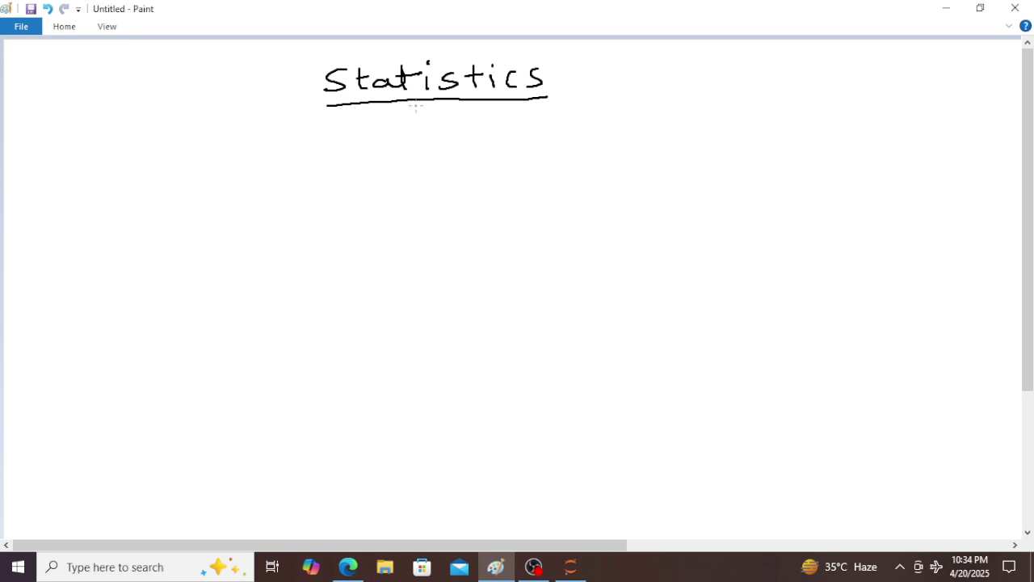
Draw a branch line down-left from the underlined Statistics heading toward the Descriptive label
drag(422, 100, 345, 172)
Handwrite 'Descriptive' under the left branch line
mouse_move(255, 211)
mouse_down()
mouse_move(259, 241)
mouse_move(312, 211)
mouse_move(301, 240)
mouse_move(326, 229)
mouse_up()
mouse_move(334, 213)
mouse_down()
mouse_move(359, 208)
mouse_move(355, 228)
mouse_move(380, 228)
mouse_up()
drag(377, 208, 395, 211)
mouse_move(391, 199)
mouse_down()
mouse_move(409, 196)
mouse_move(415, 207)
mouse_up()
drag(407, 182, 436, 191)
drag(446, 198, 471, 196)
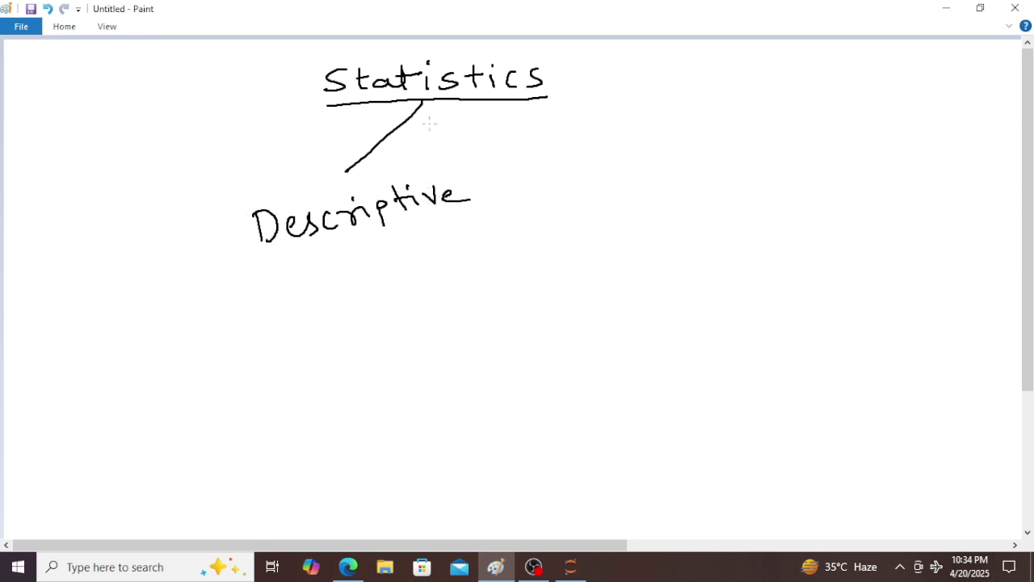
Draw a second branch down-right from the underline and write 'Inferrential' beneath it
mouse_move(421, 104)
mouse_down()
mouse_move(560, 145)
mouse_move(547, 192)
mouse_up()
mouse_move(529, 170)
mouse_down()
mouse_move(563, 168)
mouse_move(567, 192)
mouse_up()
drag(560, 174, 598, 184)
drag(612, 155, 601, 188)
mouse_move(611, 172)
mouse_down()
mouse_move(704, 159)
mouse_move(724, 168)
mouse_up()
mouse_move(709, 157)
mouse_down()
mouse_move(760, 152)
mouse_move(755, 165)
mouse_up()
drag(741, 137, 782, 163)
drag(795, 135, 804, 155)
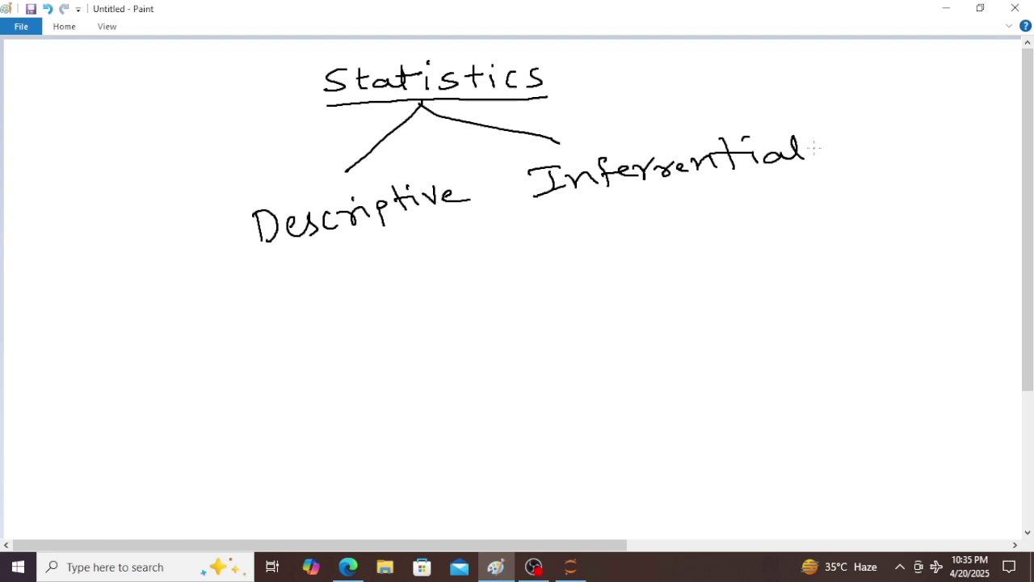
Write the number list 20, 10, 0, 30 below Descriptive
mouse_move(196, 297)
mouse_down()
mouse_move(196, 320)
mouse_move(213, 319)
mouse_up()
mouse_move(228, 306)
mouse_down()
mouse_move(220, 321)
mouse_move(229, 304)
mouse_up()
mouse_move(245, 307)
mouse_down()
mouse_move(241, 322)
mouse_move(264, 317)
mouse_up()
mouse_move(289, 292)
mouse_down()
mouse_move(280, 308)
mouse_move(291, 294)
mouse_up()
drag(310, 299, 302, 319)
drag(326, 287, 347, 313)
mouse_move(361, 278)
mouse_down()
mouse_move(374, 287)
mouse_move(363, 301)
mouse_up()
mouse_move(397, 278)
mouse_down()
mouse_move(389, 287)
mouse_move(401, 278)
mouse_up()
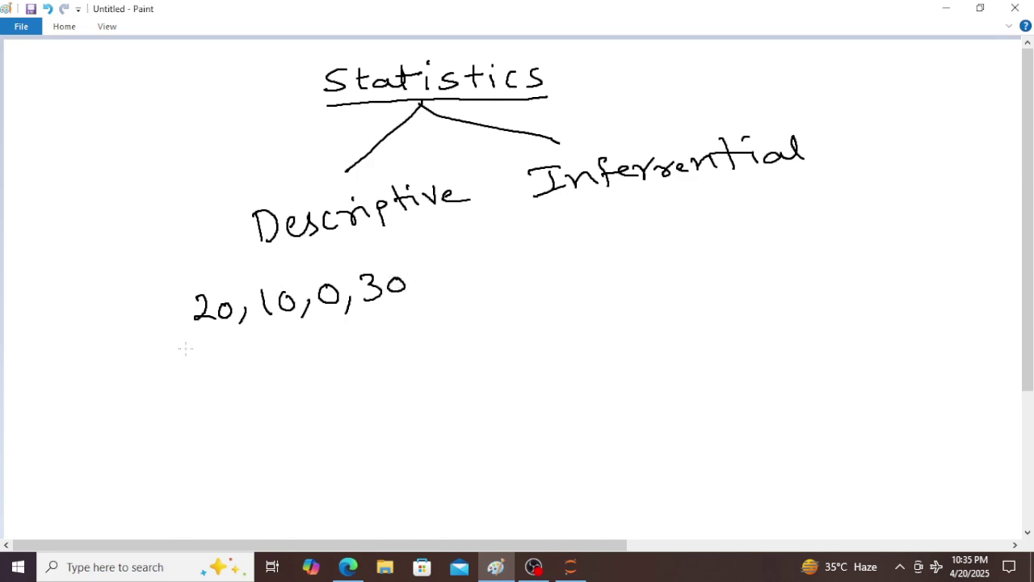
Write the sum 20+10+0+30 with a fraction bar beneath it
drag(228, 376, 242, 392)
mouse_move(263, 375)
mouse_down()
mouse_move(258, 385)
mouse_move(263, 375)
mouse_up()
mouse_move(268, 370)
mouse_down()
mouse_move(288, 365)
mouse_move(283, 383)
mouse_up()
drag(302, 354, 303, 377)
drag(318, 360, 352, 362)
mouse_move(345, 355)
mouse_down()
mouse_move(346, 373)
mouse_move(367, 352)
mouse_move(402, 351)
mouse_up()
mouse_move(394, 345)
mouse_down()
mouse_move(393, 360)
mouse_move(440, 328)
mouse_up()
drag(239, 401, 440, 363)
Divide the sum by 4, write = 15, and double-underline the 15
mouse_move(327, 399)
mouse_down()
mouse_move(348, 403)
mouse_move(355, 423)
mouse_up()
mouse_move(456, 357)
mouse_down()
mouse_move(482, 364)
mouse_move(496, 349)
mouse_move(501, 360)
mouse_up()
drag(516, 331, 509, 359)
drag(519, 326, 540, 322)
mouse_move(496, 373)
mouse_down()
mouse_move(540, 358)
mouse_move(541, 368)
mouse_up()
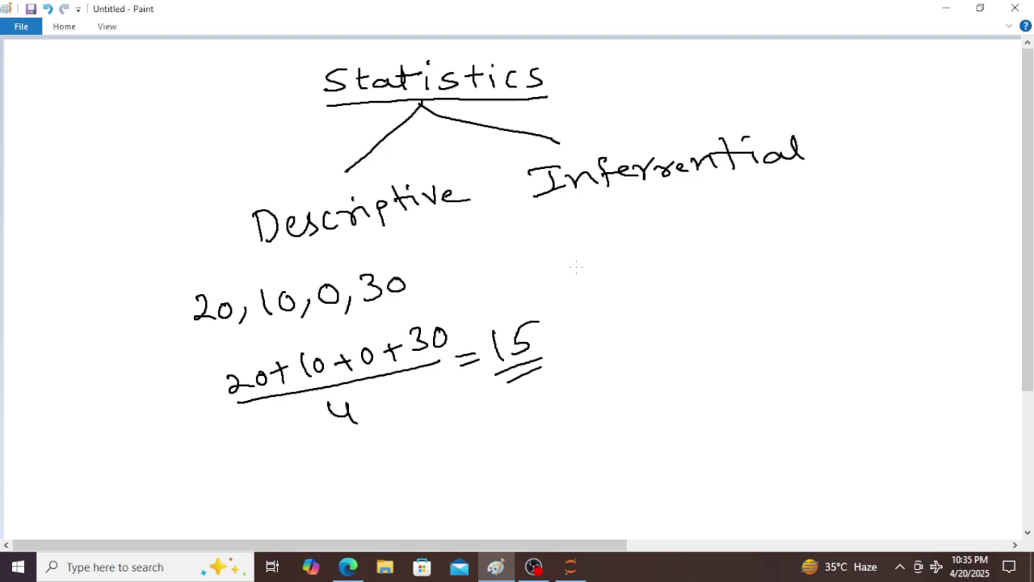
Write the note 'IPL → 10 years' under Inferrential
mouse_move(636, 239)
mouse_down()
mouse_move(633, 263)
mouse_move(652, 234)
mouse_up()
drag(612, 265, 650, 257)
drag(665, 238, 674, 266)
mouse_move(691, 236)
mouse_down()
mouse_move(700, 252)
mouse_move(714, 251)
mouse_up()
mouse_move(733, 244)
mouse_down()
mouse_move(763, 243)
mouse_move(753, 260)
mouse_up()
drag(780, 220, 784, 251)
drag(799, 230, 894, 234)
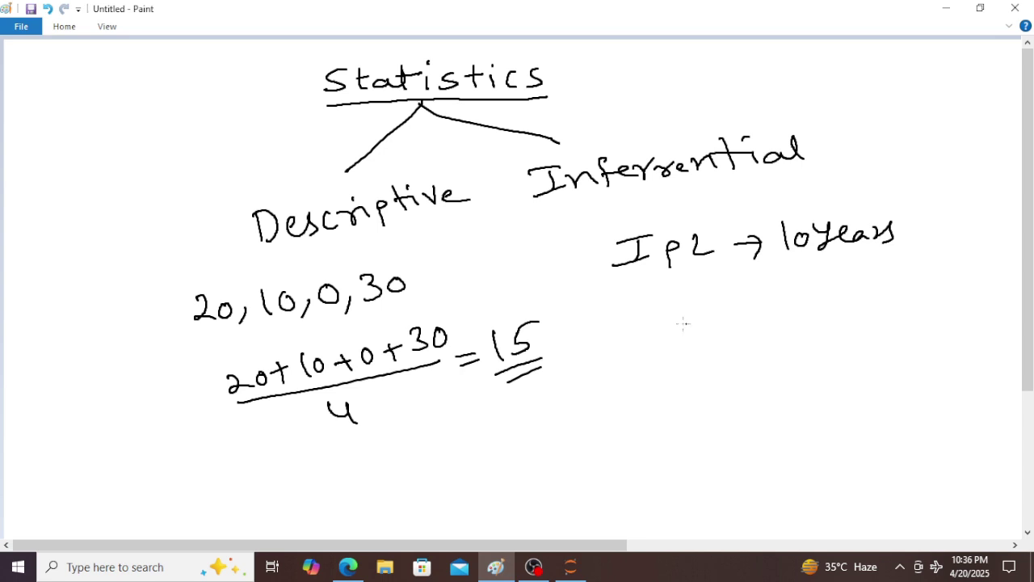
Write 'T1, T2 → Final' below the note and circle the 20, 10, 0, 30 list
mouse_move(669, 313)
mouse_down()
mouse_move(668, 340)
mouse_move(685, 312)
mouse_move(703, 338)
mouse_move(668, 381)
mouse_move(694, 356)
mouse_move(720, 374)
mouse_up()
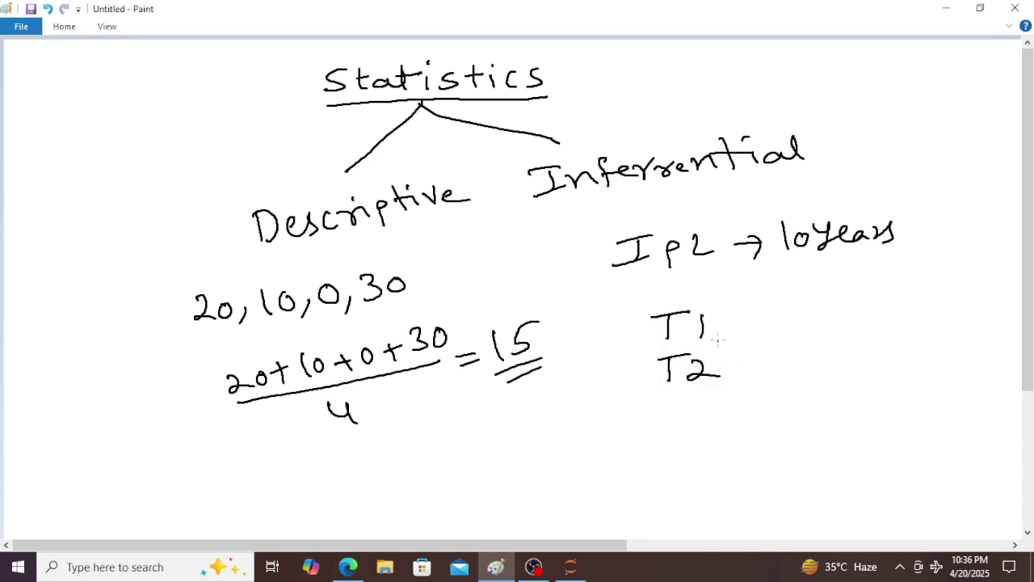
mouse_move(721, 321)
mouse_down()
mouse_move(779, 339)
mouse_move(775, 349)
mouse_move(800, 346)
mouse_move(818, 318)
mouse_up()
mouse_move(804, 333)
mouse_down()
mouse_move(831, 332)
mouse_move(832, 346)
mouse_up()
mouse_move(837, 325)
mouse_down()
mouse_move(854, 342)
mouse_move(897, 324)
mouse_up()
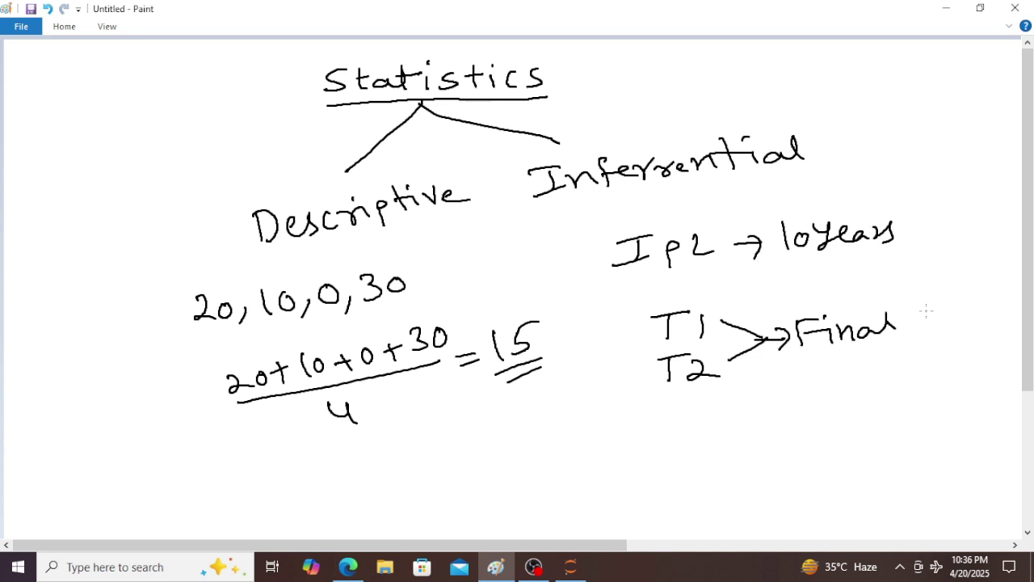
mouse_move(245, 272)
mouse_down()
mouse_move(173, 310)
mouse_move(280, 340)
mouse_move(441, 299)
mouse_move(378, 255)
mouse_move(223, 273)
mouse_up()
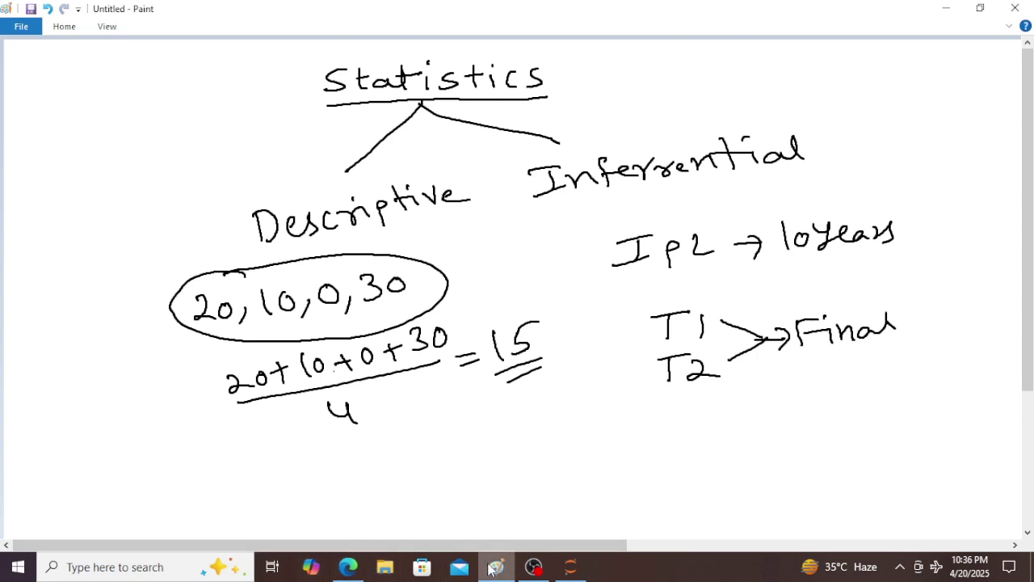
Minimize the Paint window and restore it from the taskbar
mouse_move(491, 570)
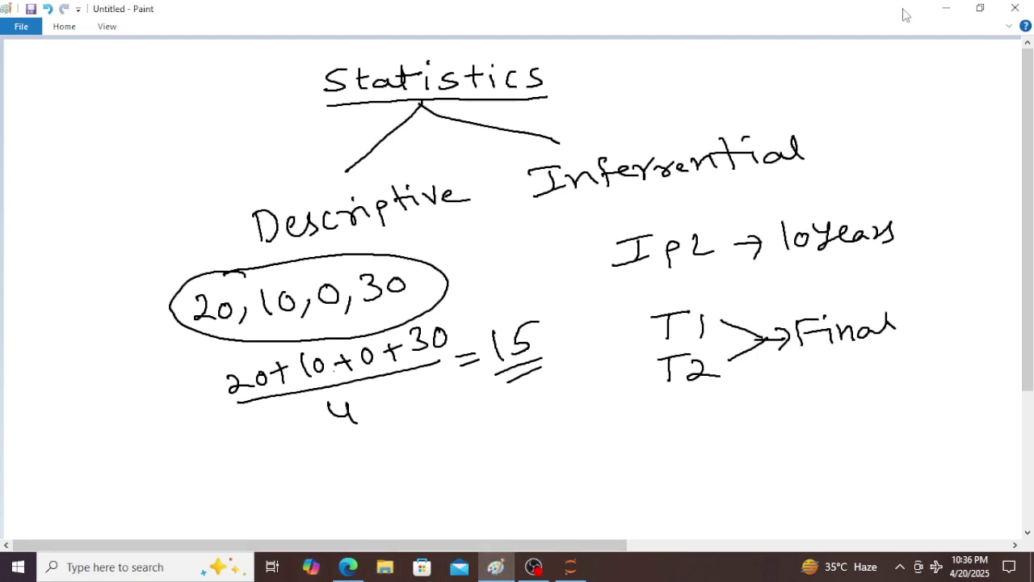
click(959, 15)
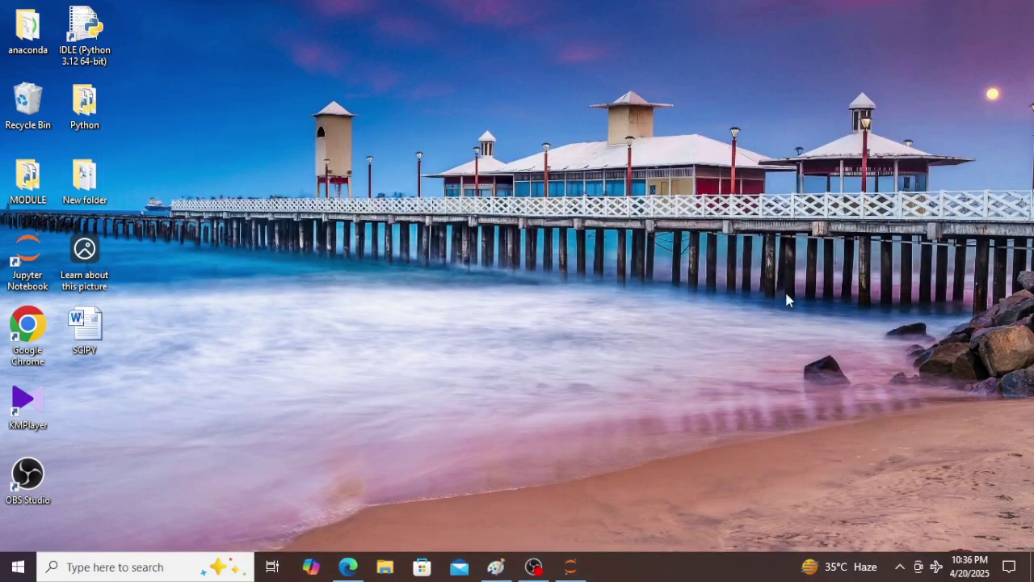
click(500, 570)
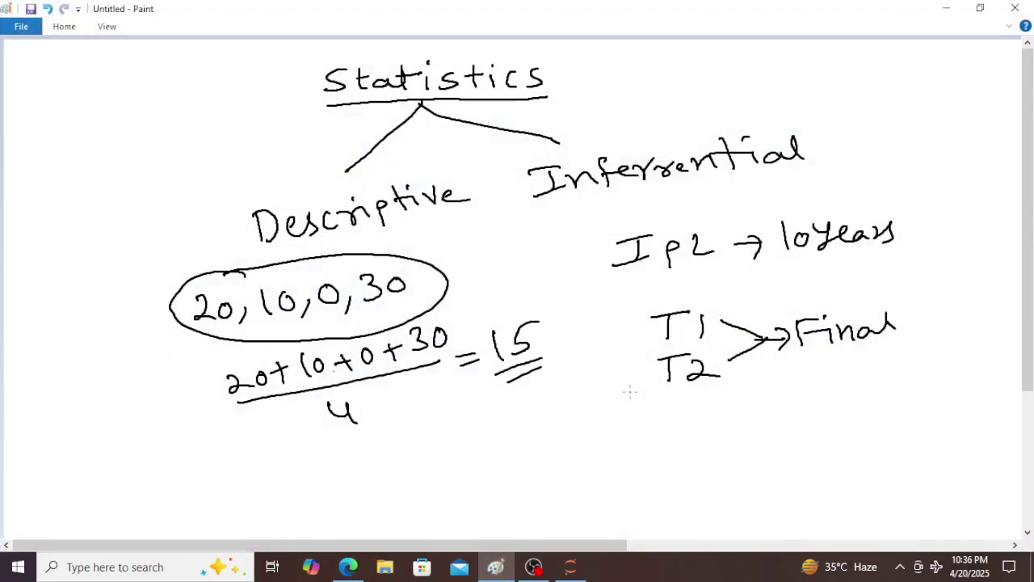
Close the Statistics drawing with Don't Save and reopen Paint on a blank canvas
click(1027, 10)
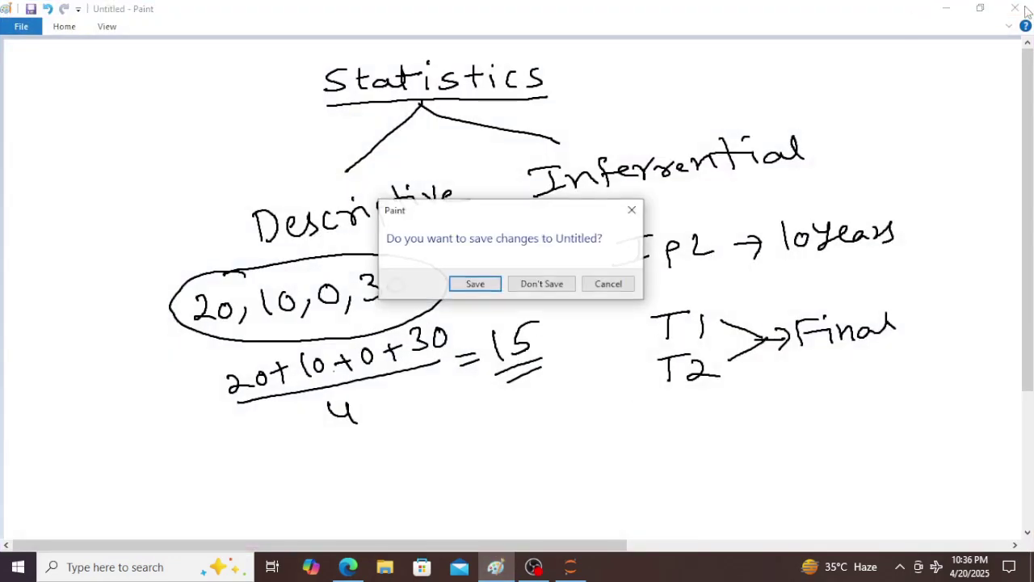
click(542, 283)
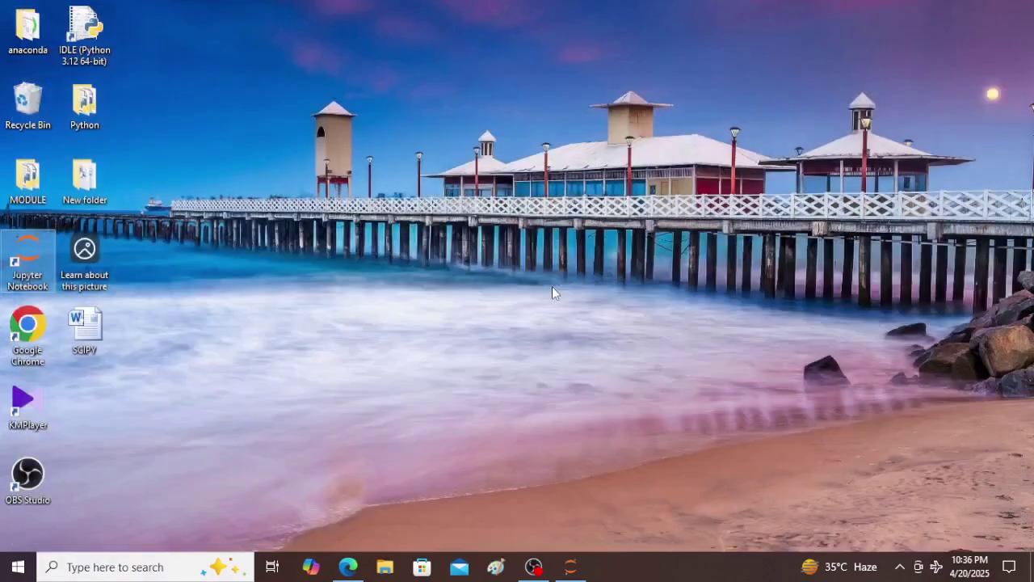
click(500, 571)
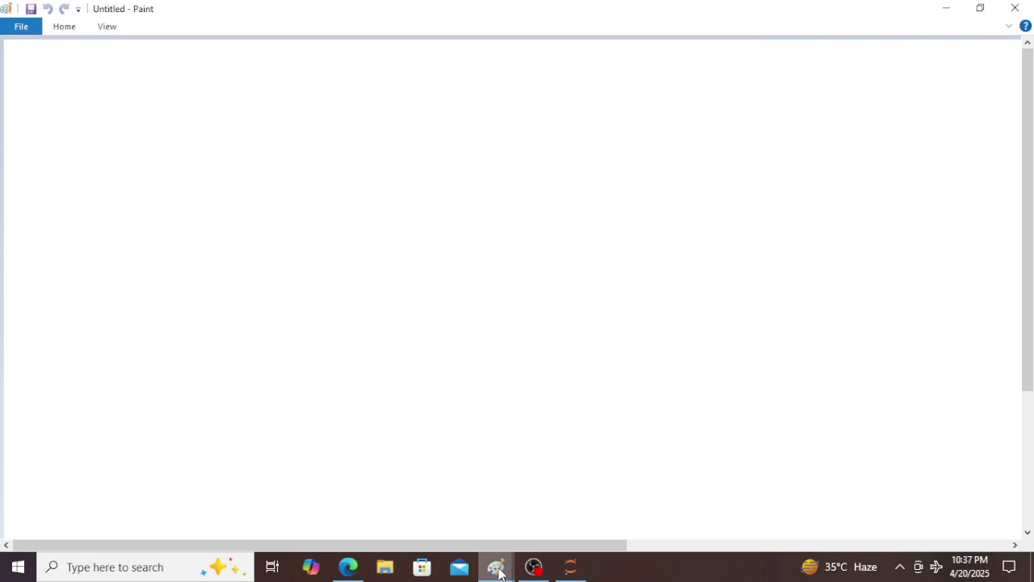
Write the heading 'Mean:' followed by the example values 10, 20, 0, 40
mouse_move(115, 130)
mouse_down()
mouse_move(114, 160)
mouse_move(123, 138)
mouse_move(139, 158)
mouse_move(203, 139)
mouse_move(220, 152)
mouse_up()
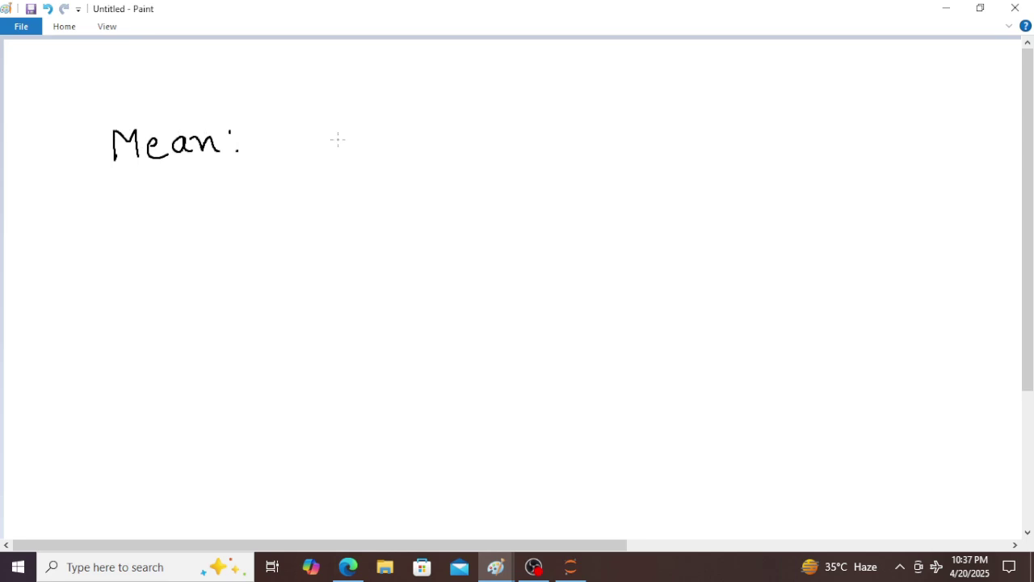
mouse_move(344, 129)
mouse_down()
mouse_move(345, 155)
mouse_move(369, 138)
mouse_up()
drag(377, 140, 370, 160)
mouse_move(388, 139)
mouse_down()
mouse_move(395, 134)
mouse_move(392, 155)
mouse_move(414, 152)
mouse_up()
drag(420, 134, 428, 160)
mouse_move(460, 127)
mouse_down()
mouse_move(467, 156)
mouse_move(499, 144)
mouse_move(494, 155)
mouse_move(513, 134)
mouse_move(523, 155)
mouse_up()
mouse_move(533, 127)
mouse_down()
mouse_move(543, 127)
mouse_move(535, 144)
mouse_move(558, 128)
mouse_up()
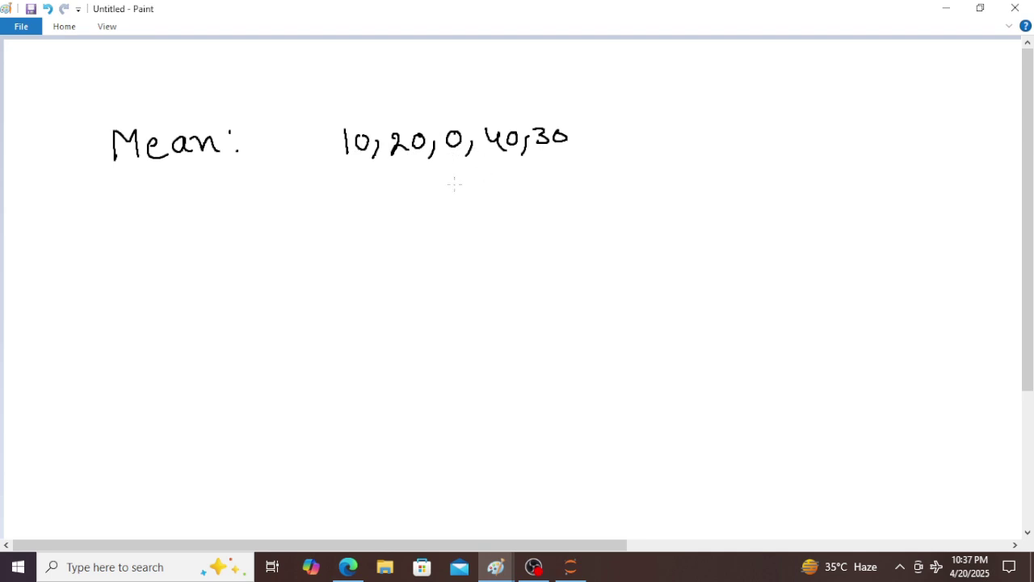
Write 100/5 = 20 below the example list
drag(394, 192, 395, 209)
mouse_move(412, 194)
mouse_down()
mouse_move(404, 201)
mouse_move(429, 196)
mouse_move(442, 211)
mouse_move(414, 237)
mouse_up()
drag(416, 221, 465, 204)
mouse_move(452, 213)
mouse_down()
mouse_move(493, 197)
mouse_move(500, 214)
mouse_move(512, 198)
mouse_up()
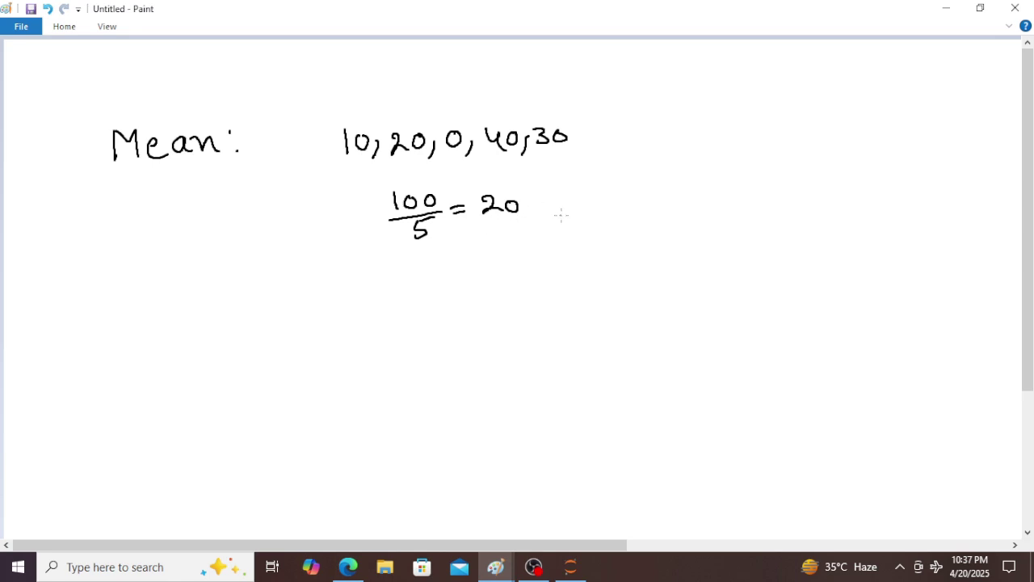
mouse_move(557, 218)
mouse_down()
mouse_move(563, 189)
mouse_move(569, 211)
mouse_move(631, 204)
mouse_up()
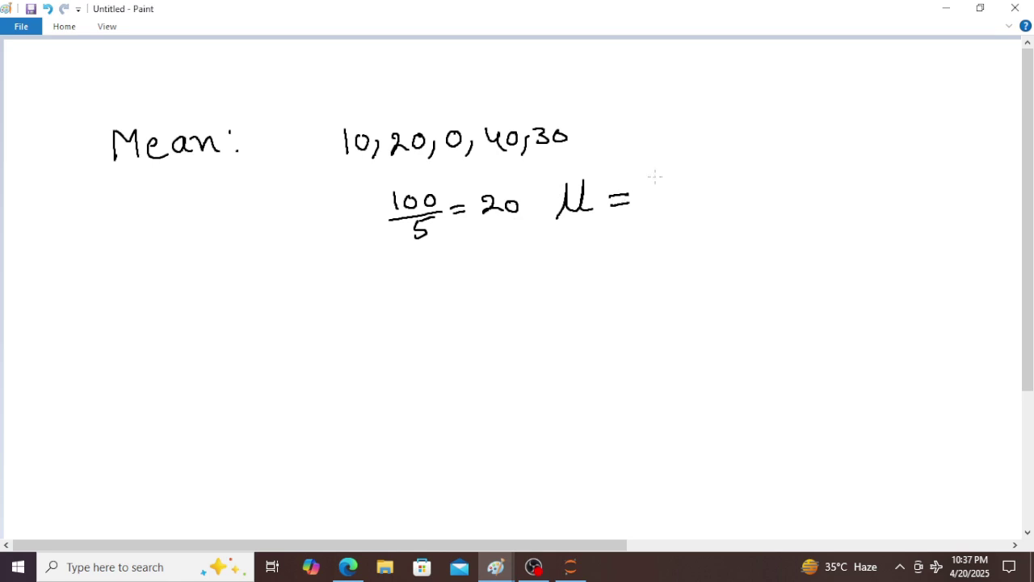
Write the formula μ = Σ (i=1 to N) xᵢ / N beside the example
mouse_move(643, 167)
mouse_down()
mouse_move(684, 163)
mouse_move(663, 185)
mouse_move(681, 198)
mouse_move(665, 223)
mouse_move(687, 218)
mouse_up()
click(660, 208)
drag(698, 211, 702, 220)
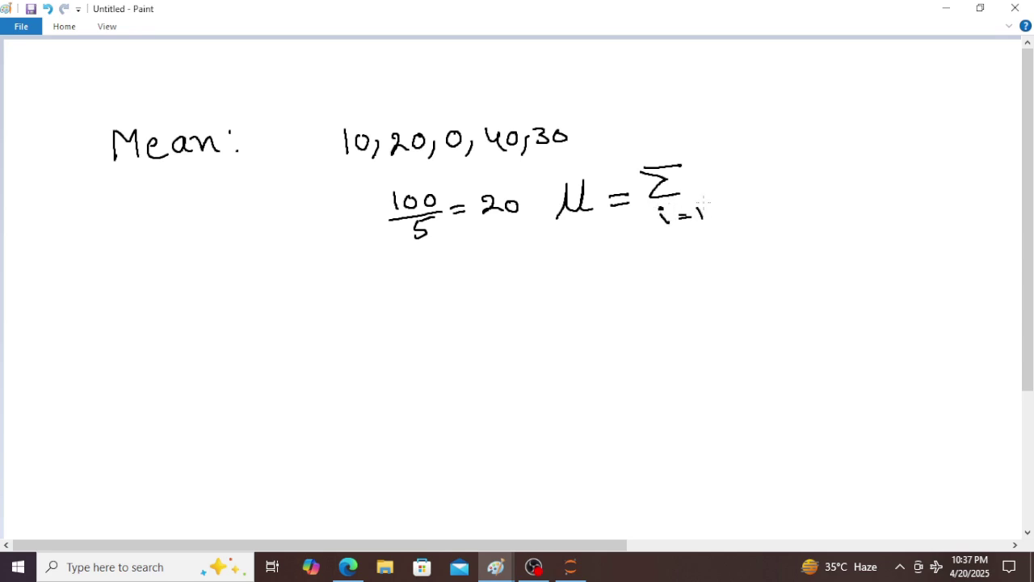
mouse_move(676, 160)
mouse_down()
mouse_move(677, 140)
mouse_move(691, 139)
mouse_move(726, 181)
mouse_move(714, 184)
mouse_move(737, 191)
mouse_move(731, 216)
mouse_move(775, 211)
mouse_up()
click(737, 170)
drag(747, 237, 760, 227)
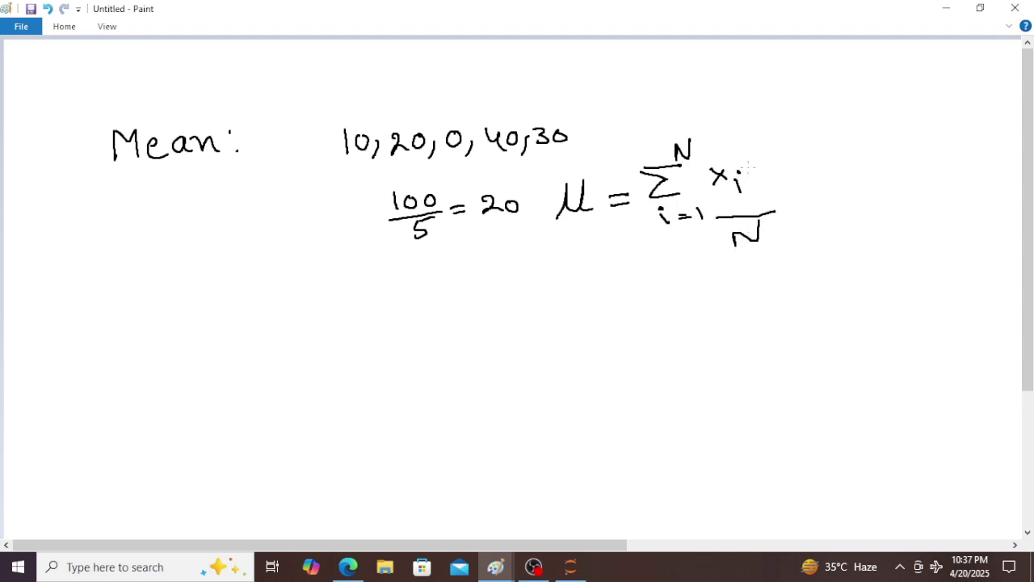
Tick the xᵢ term and the list, double-underline N, and begin the Median heading
drag(715, 167, 738, 155)
mouse_move(340, 133)
mouse_down()
mouse_move(369, 120)
mouse_move(398, 136)
mouse_move(431, 115)
mouse_move(454, 128)
mouse_move(519, 116)
mouse_move(552, 115)
mouse_up()
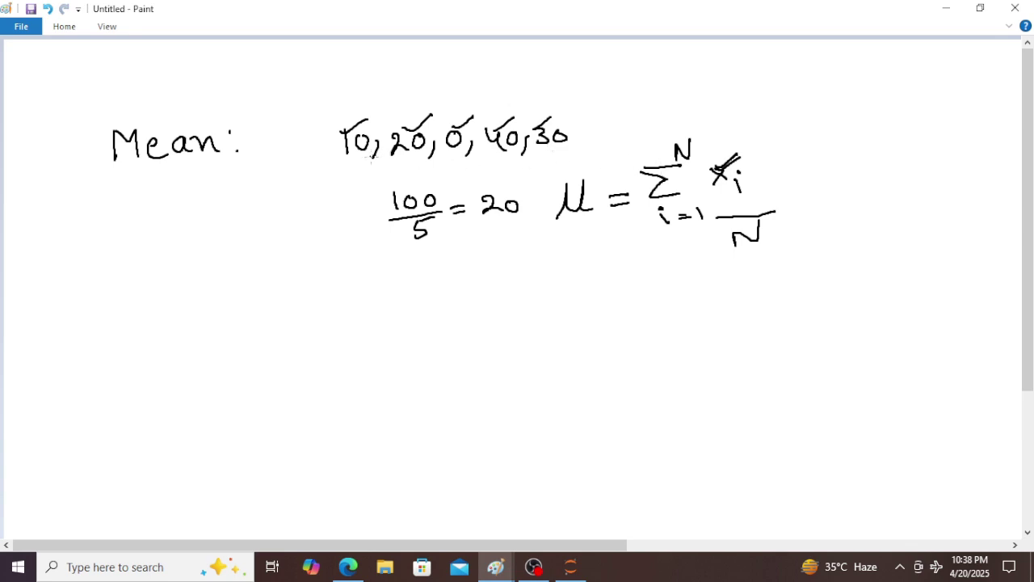
drag(732, 257, 763, 258)
mouse_move(124, 317)
mouse_down()
mouse_move(139, 339)
mouse_move(179, 337)
mouse_move(184, 303)
mouse_move(240, 327)
mouse_up()
Finish the 'Median:' heading and circle the mean example list 10, 20, 0, 40, 30
click(248, 317)
click(250, 326)
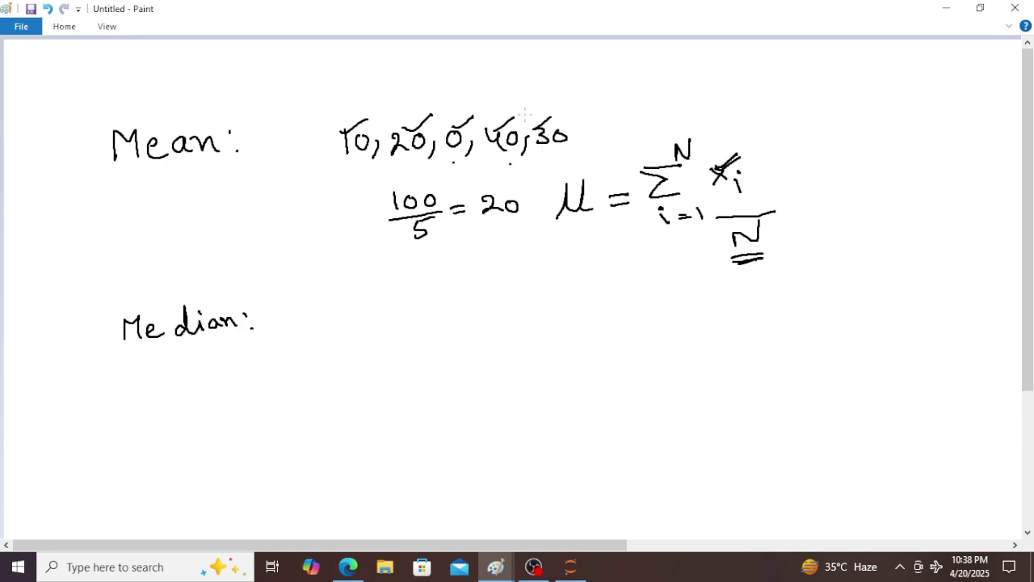
mouse_move(552, 105)
mouse_down()
mouse_move(450, 105)
mouse_move(337, 121)
mouse_move(332, 140)
mouse_move(346, 172)
mouse_move(434, 175)
mouse_move(592, 149)
mouse_move(590, 114)
mouse_move(558, 109)
mouse_up()
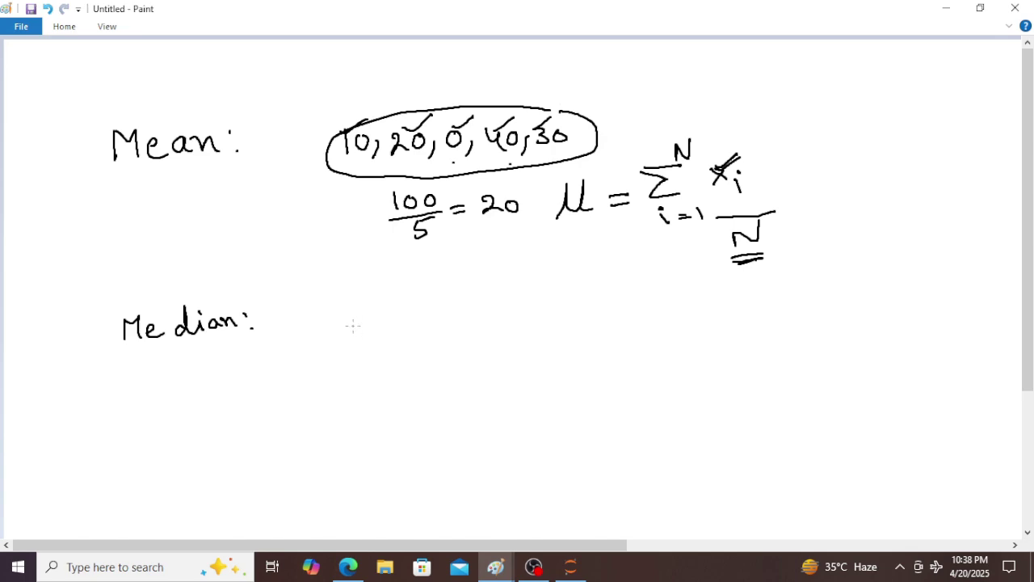
Write the sorted list 0, 10, 20, 30, 40 after 'Median:'
mouse_move(358, 319)
mouse_down()
mouse_move(376, 343)
mouse_move(402, 340)
mouse_up()
mouse_move(423, 323)
mouse_down()
mouse_move(412, 333)
mouse_move(424, 322)
mouse_up()
mouse_move(434, 327)
mouse_down()
mouse_move(434, 344)
mouse_move(462, 325)
mouse_move(475, 331)
mouse_up()
drag(487, 317, 483, 318)
mouse_move(502, 322)
mouse_down()
mouse_move(501, 337)
mouse_move(522, 307)
mouse_move(515, 321)
mouse_move(543, 308)
mouse_up()
mouse_move(565, 309)
mouse_down()
mouse_move(563, 323)
mouse_move(601, 296)
mouse_up()
mouse_move(618, 293)
mouse_down()
mouse_move(611, 306)
mouse_move(621, 294)
mouse_up()
Double-underline and tick the middle value 20
drag(456, 350, 496, 341)
drag(460, 356, 502, 345)
mouse_move(452, 296)
mouse_down()
mouse_move(497, 279)
mouse_move(483, 276)
mouse_move(495, 269)
mouse_up()
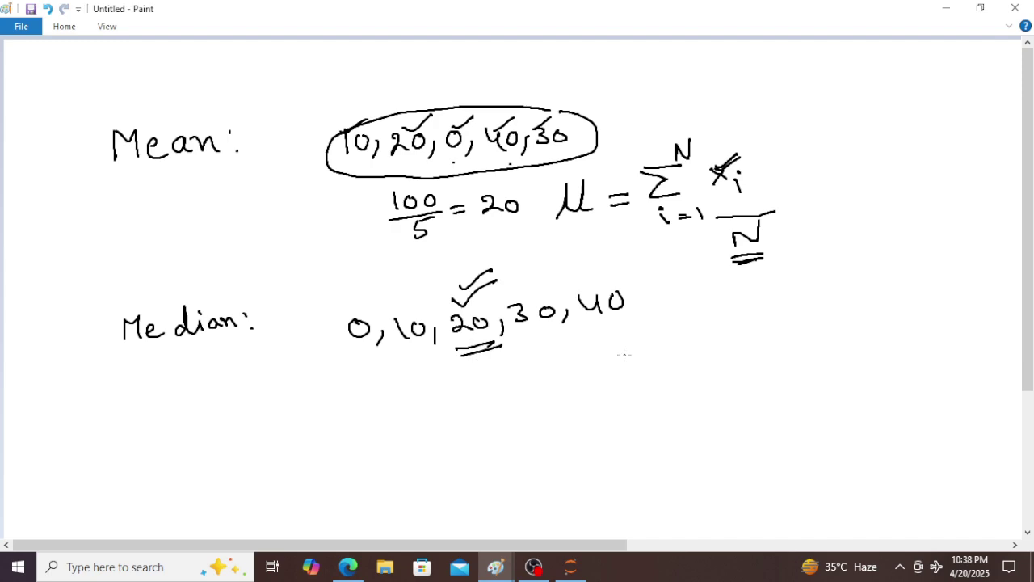
Write 0, 10, 20, 30 and work the middle pair as (10+20)/2 = 15
mouse_move(619, 348)
mouse_down()
mouse_move(642, 340)
mouse_move(689, 359)
mouse_move(732, 337)
mouse_move(748, 350)
mouse_move(792, 324)
mouse_move(795, 343)
mouse_up()
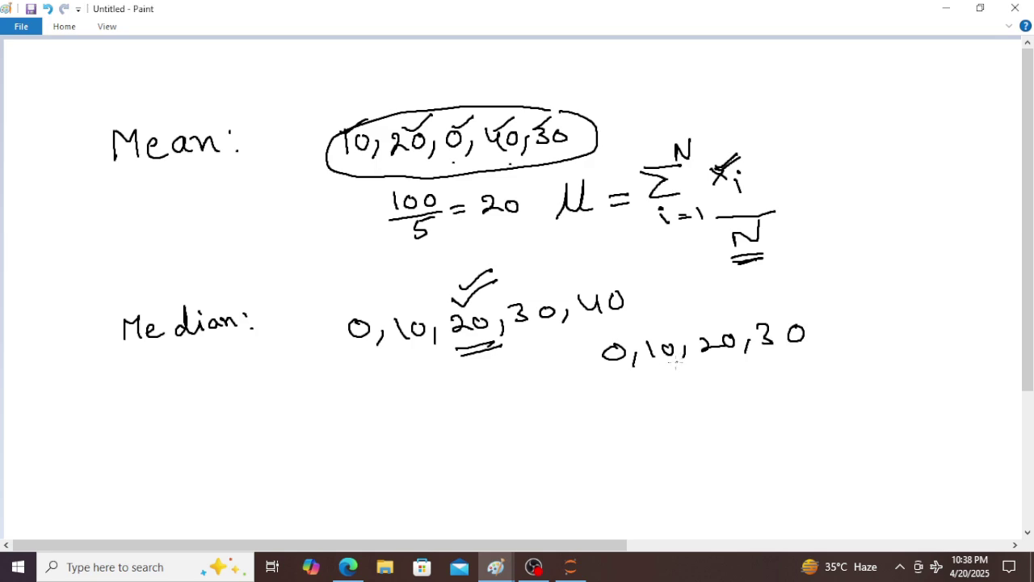
drag(658, 368, 737, 352)
mouse_move(690, 378)
mouse_down()
mouse_move(691, 388)
mouse_move(715, 386)
mouse_up()
mouse_move(680, 350)
mouse_down()
mouse_move(702, 349)
mouse_move(693, 359)
mouse_up()
drag(651, 391, 677, 389)
drag(650, 401, 692, 412)
drag(699, 393, 713, 391)
Underline the result 15, circle the earlier median 20, and begin the 'Mode:' heading
drag(677, 422, 701, 419)
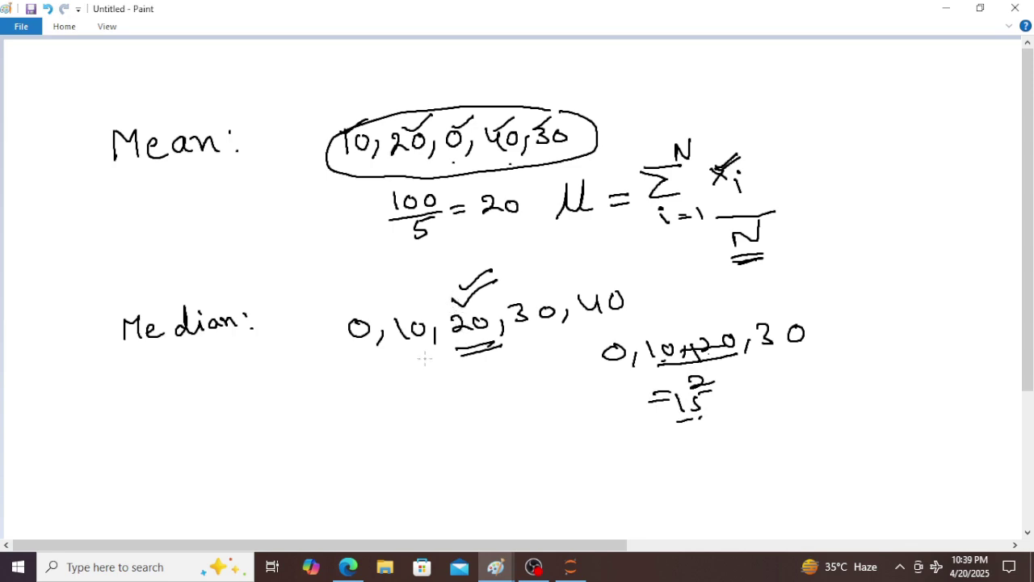
mouse_move(491, 293)
mouse_down()
mouse_move(451, 307)
mouse_move(454, 349)
mouse_move(484, 344)
mouse_move(497, 305)
mouse_up()
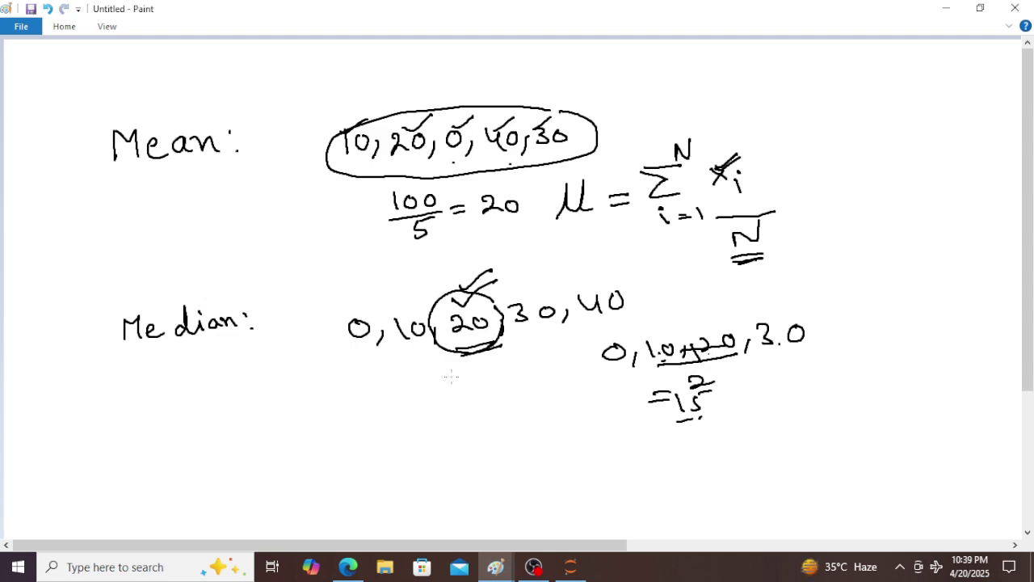
mouse_move(119, 467)
mouse_down()
mouse_move(121, 446)
mouse_move(139, 462)
mouse_move(176, 444)
mouse_move(181, 459)
mouse_move(214, 457)
mouse_up()
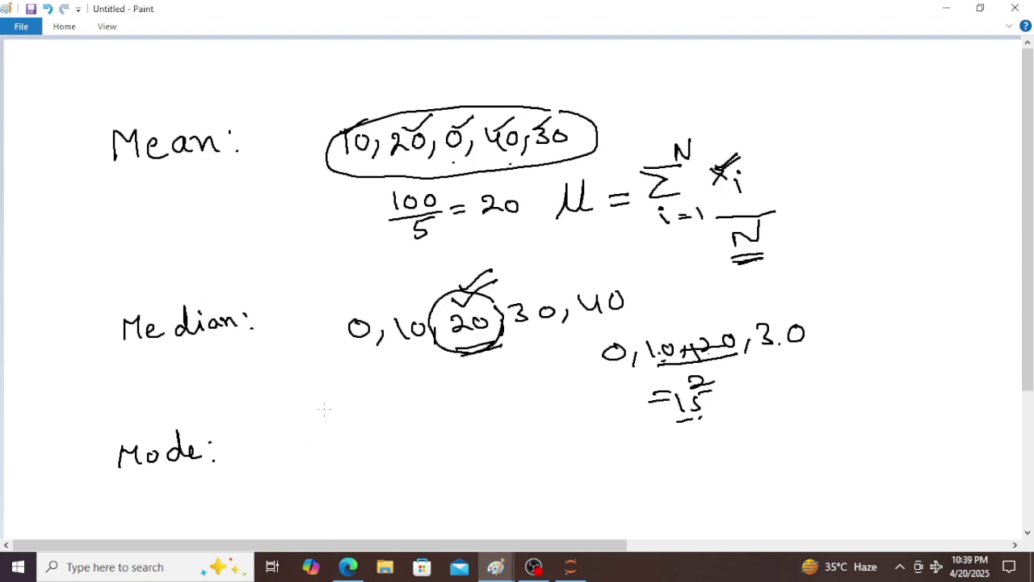
Write the mode example list 10, 20, 30, 10, 40 after 'Mode:'
mouse_move(289, 426)
mouse_down()
mouse_move(288, 446)
mouse_move(304, 429)
mouse_move(318, 451)
mouse_move(359, 430)
mouse_up()
drag(376, 427, 372, 446)
drag(384, 418, 391, 436)
drag(414, 419, 412, 420)
mouse_move(428, 426)
mouse_down()
mouse_move(425, 438)
mouse_move(442, 432)
mouse_up()
mouse_move(461, 408)
mouse_down()
mouse_move(461, 427)
mouse_move(459, 412)
mouse_up()
mouse_move(480, 417)
mouse_down()
mouse_move(476, 433)
mouse_move(514, 414)
mouse_up()
mouse_move(509, 403)
mouse_down()
mouse_move(509, 422)
mouse_move(534, 395)
mouse_up()
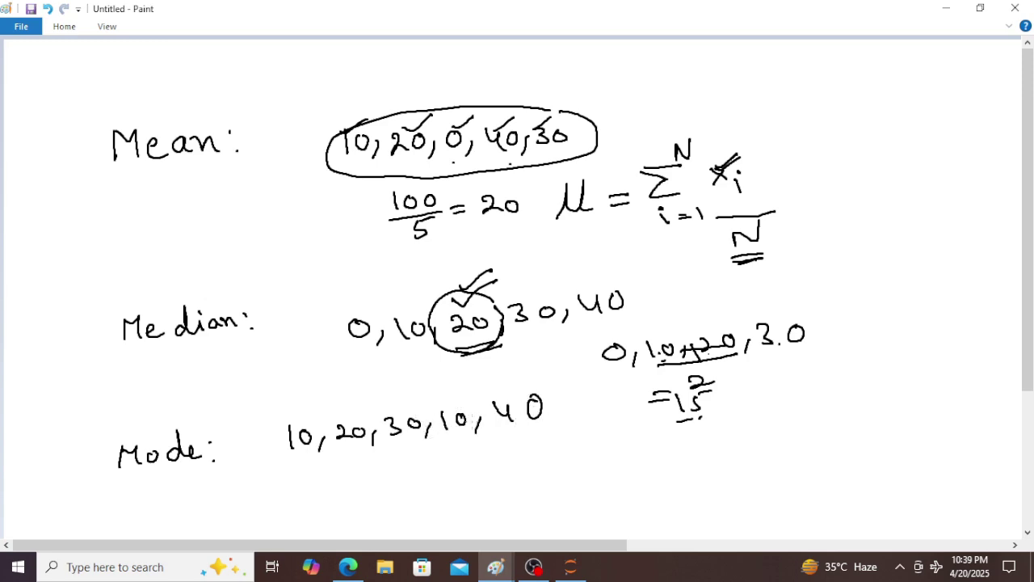
Tick both 10s and write a circled 10 below as the mode
mouse_move(285, 408)
mouse_down()
mouse_move(293, 421)
mouse_move(320, 398)
mouse_up()
drag(425, 396, 463, 381)
mouse_move(361, 470)
mouse_down()
mouse_move(364, 489)
mouse_move(375, 476)
mouse_move(352, 461)
mouse_move(389, 497)
mouse_move(396, 463)
mouse_up()
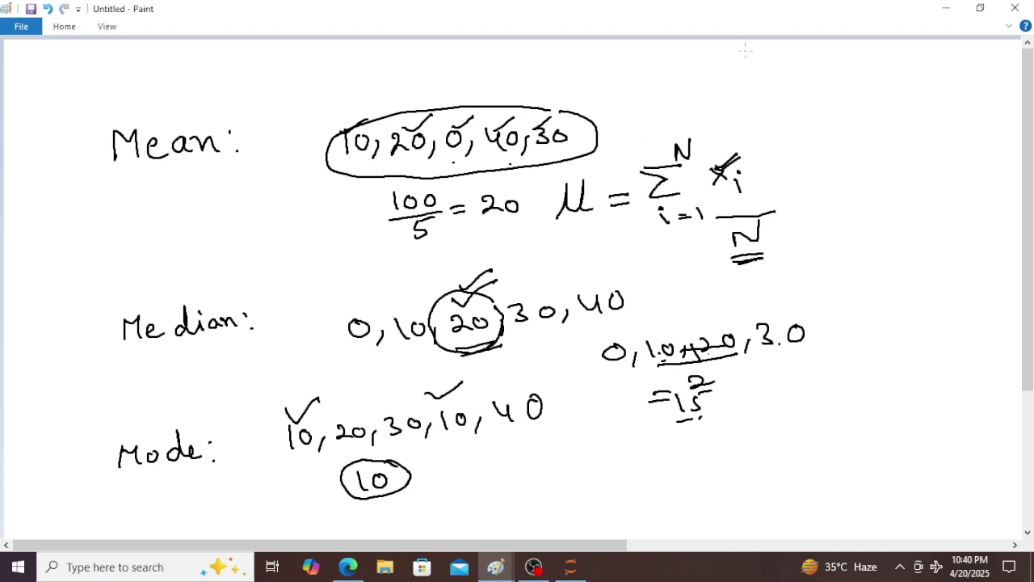
Close the Mean, Median and Mode notes, choosing Don't Save
click(1012, 9)
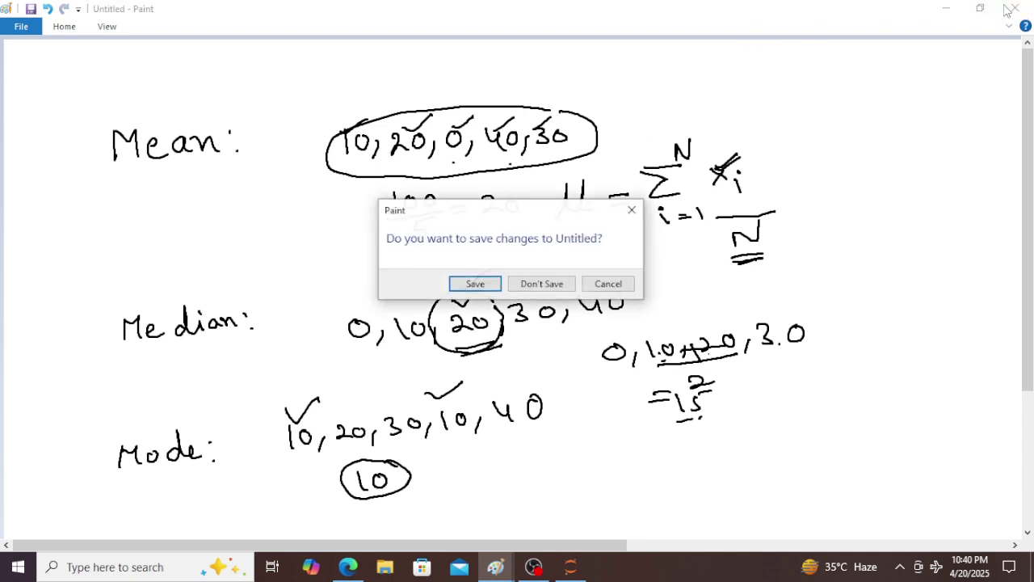
click(541, 287)
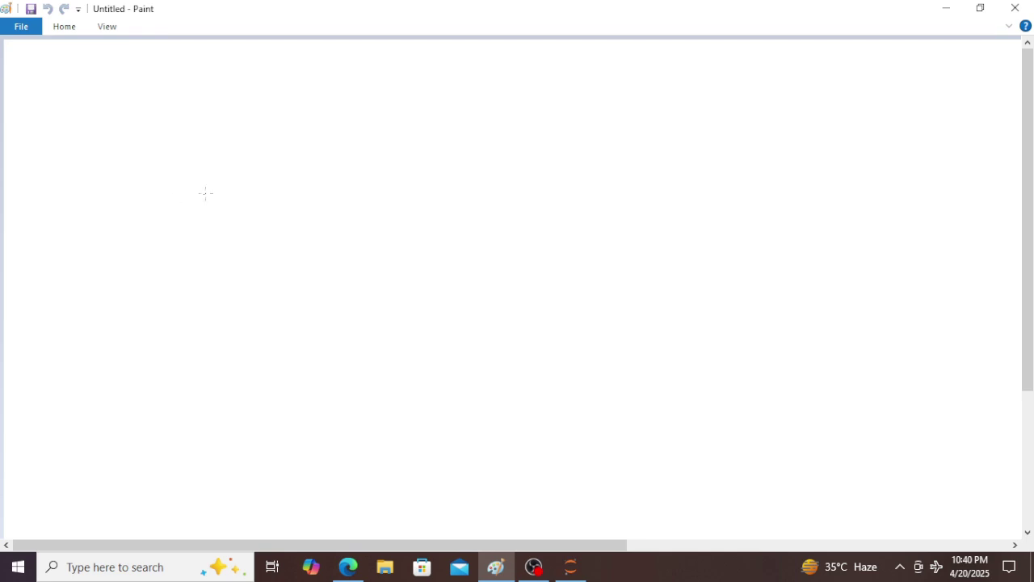
Handwrite the numbers 10, 20, 100, 150 on the fresh page and tick them
mouse_move(142, 133)
mouse_down()
mouse_move(145, 164)
mouse_move(174, 148)
mouse_move(189, 170)
mouse_up()
mouse_move(215, 137)
mouse_down()
mouse_move(228, 155)
mouse_move(245, 136)
mouse_move(260, 163)
mouse_up()
mouse_move(289, 127)
mouse_down()
mouse_move(288, 153)
mouse_move(303, 130)
mouse_up()
drag(322, 132, 321, 133)
drag(341, 139, 333, 161)
mouse_move(359, 121)
mouse_down()
mouse_move(360, 142)
mouse_move(397, 111)
mouse_move(416, 115)
mouse_up()
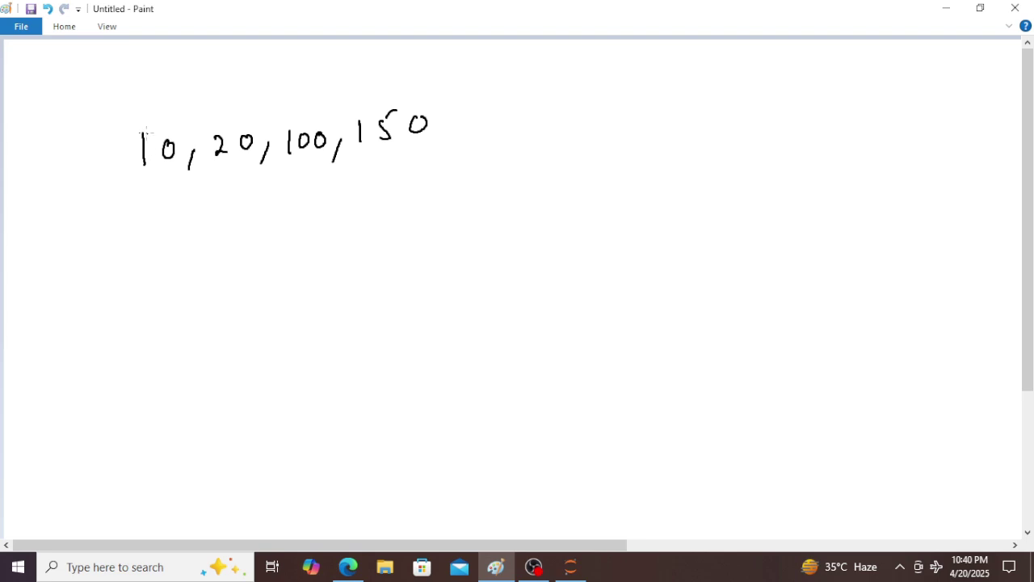
mouse_move(146, 123)
mouse_down()
mouse_move(247, 107)
mouse_move(305, 127)
mouse_move(393, 94)
mouse_up()
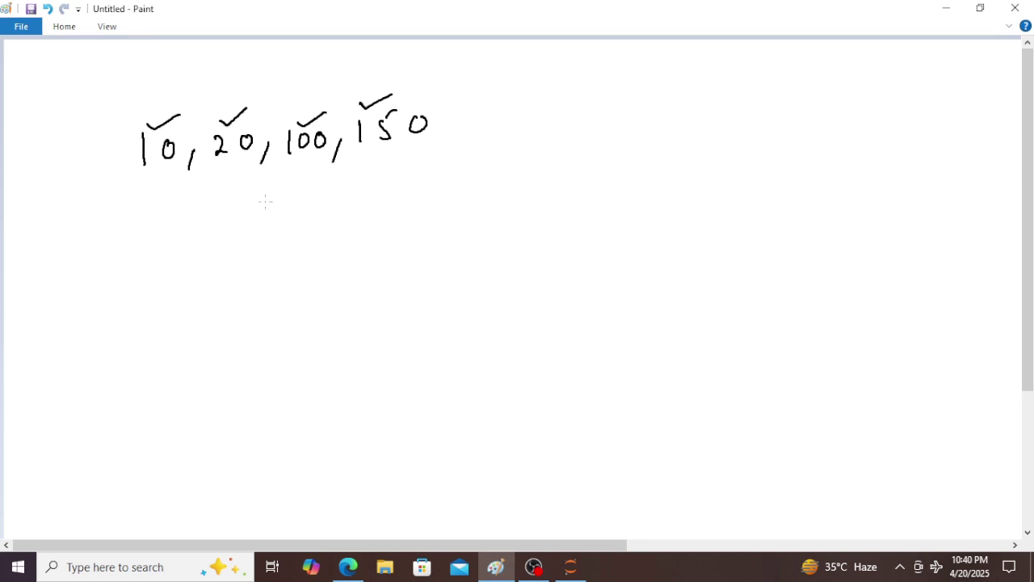
Write a second row of numbers 2, 5, 8, 9 underneath
drag(172, 206, 199, 232)
drag(228, 202, 224, 224)
mouse_move(231, 202)
mouse_down()
mouse_move(246, 197)
mouse_move(251, 226)
mouse_up()
mouse_move(279, 211)
mouse_down()
mouse_move(294, 209)
mouse_move(288, 199)
mouse_up()
drag(312, 203, 304, 219)
mouse_move(345, 191)
mouse_down()
mouse_move(334, 197)
mouse_move(343, 216)
mouse_up()
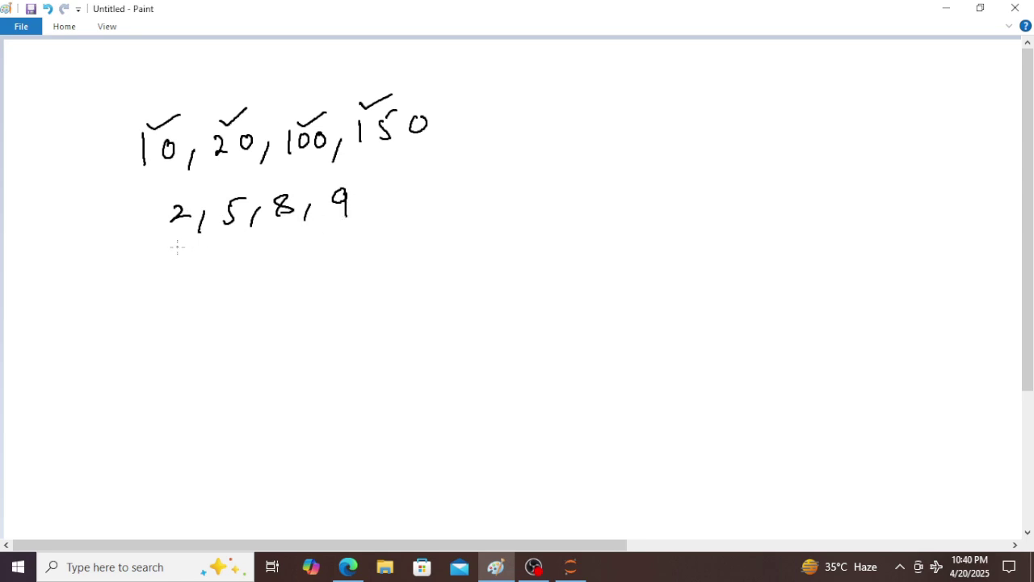